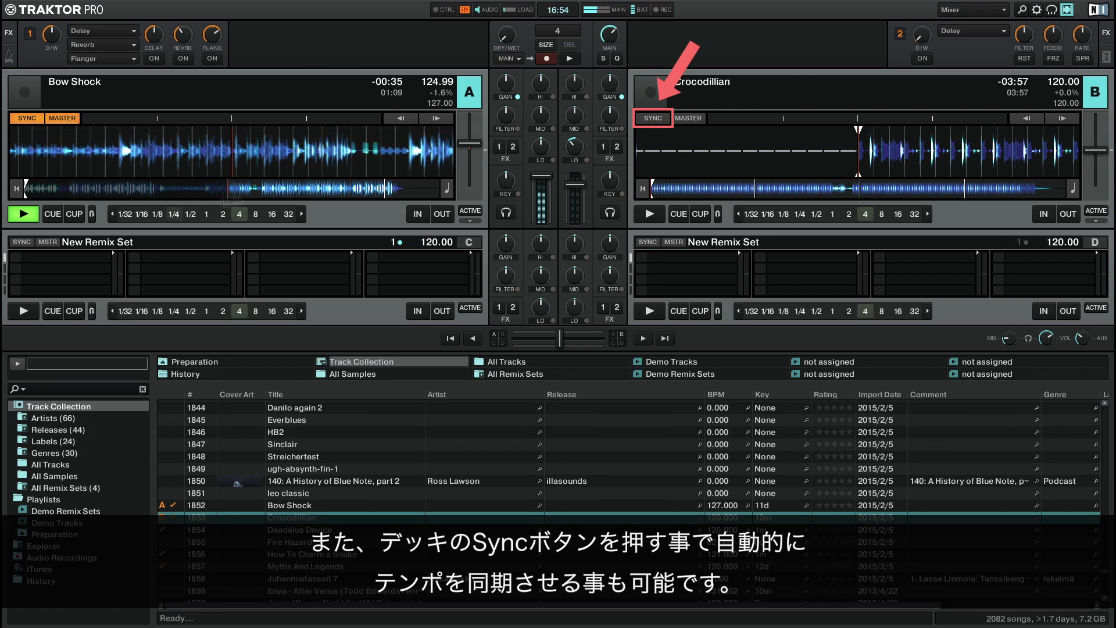
Step: Sync Crocodillian on deck B to Bow Shock's 124.99 BPM and start it playing
left_click(652, 118)
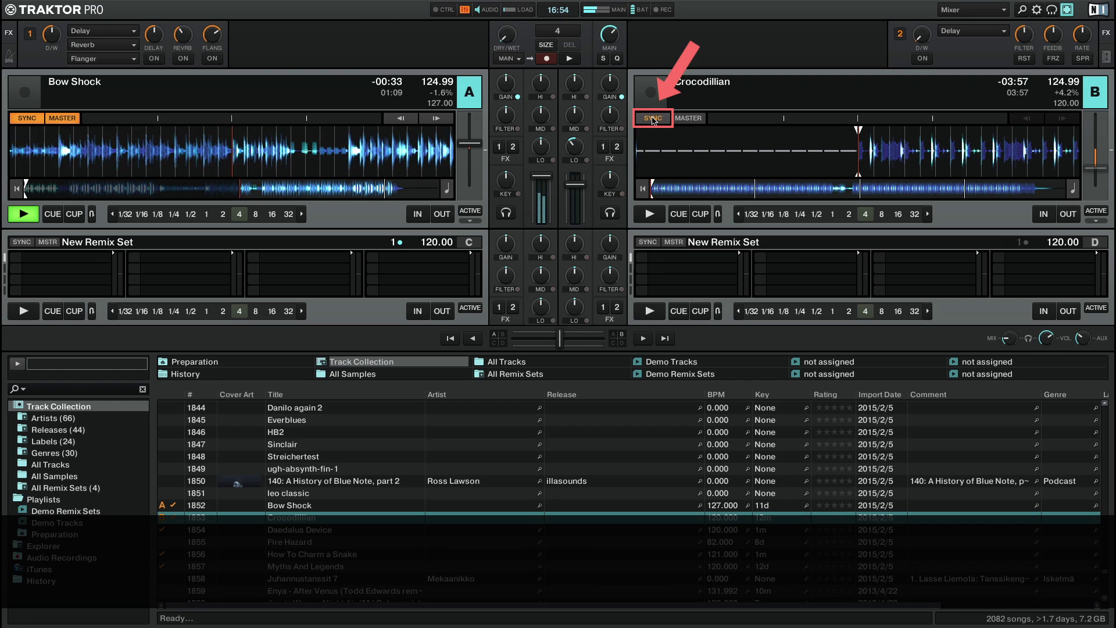
key("space")
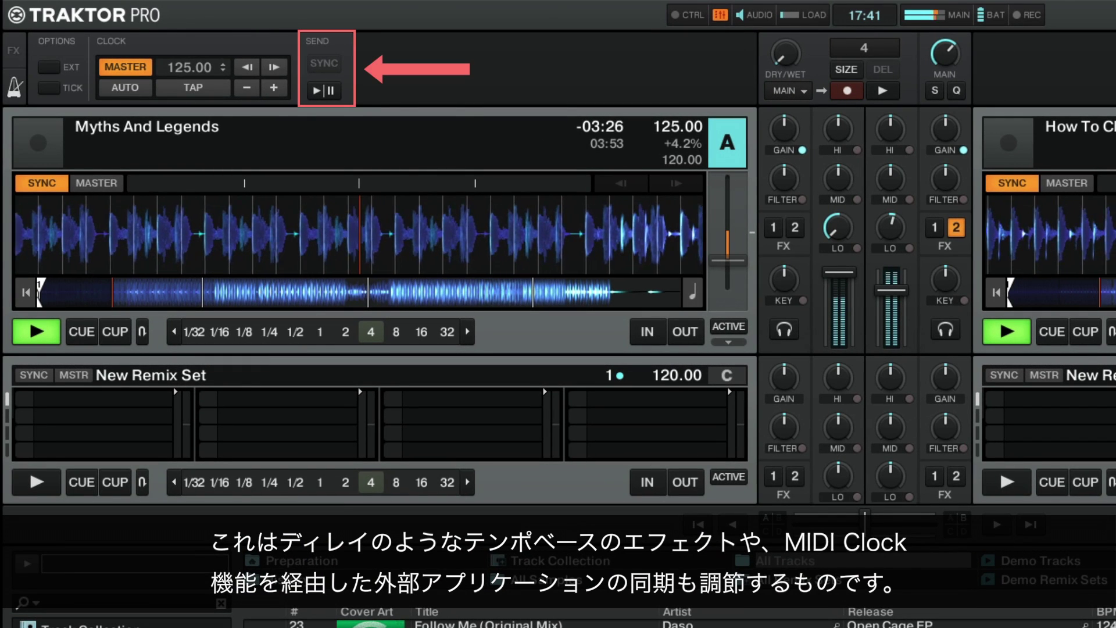
Step: Start the Clock panel's SEND so the master clock's sync signal goes out
left_click(319, 93)
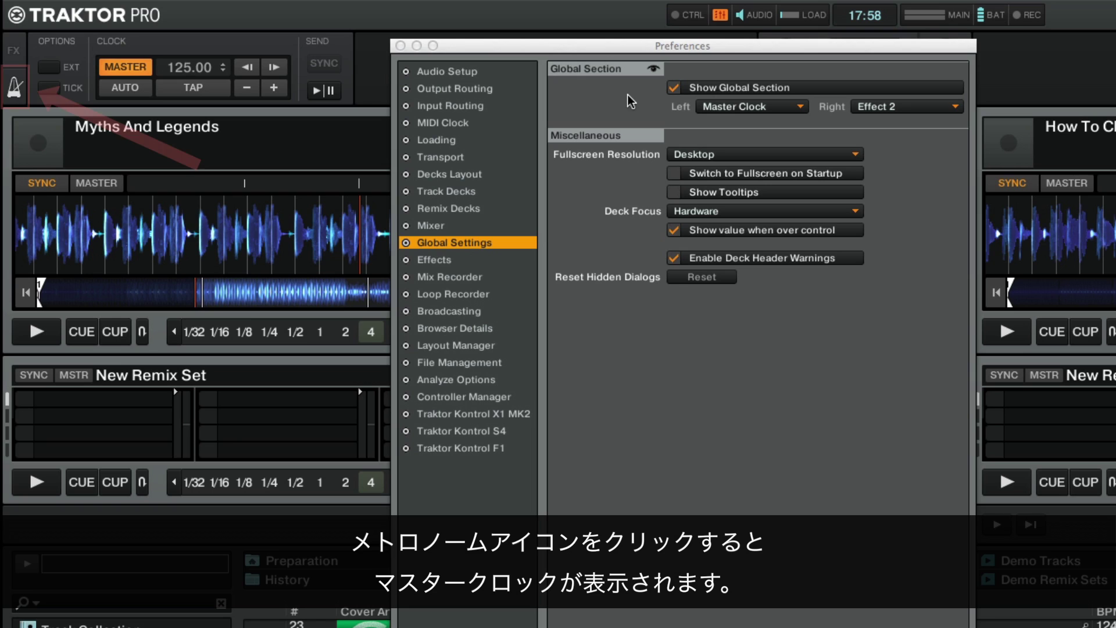
left_click(14, 51)
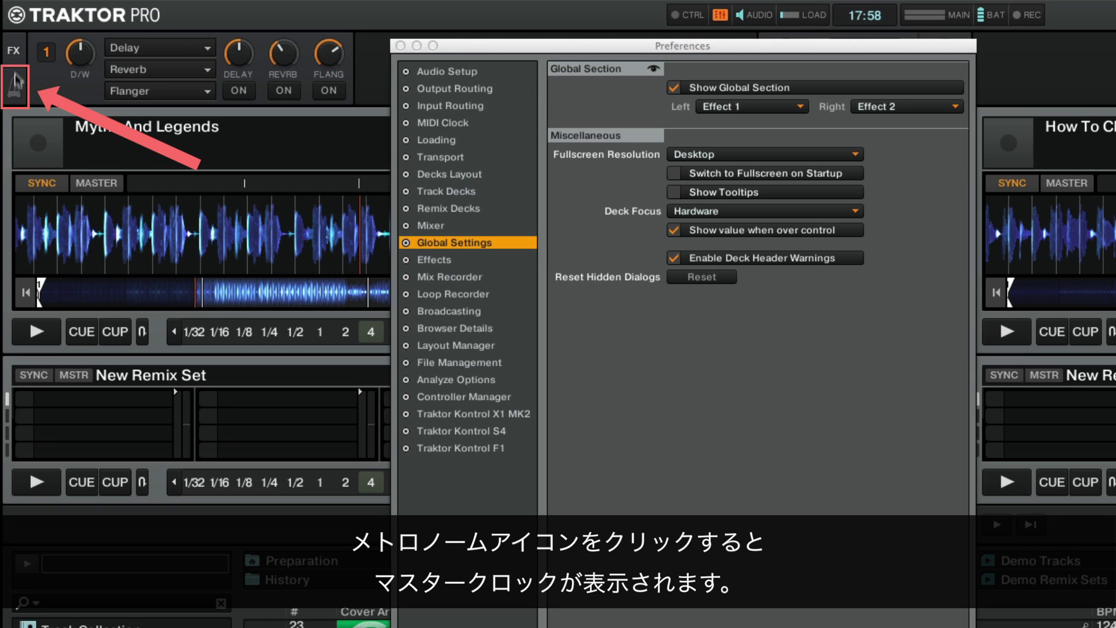
left_click(15, 86)
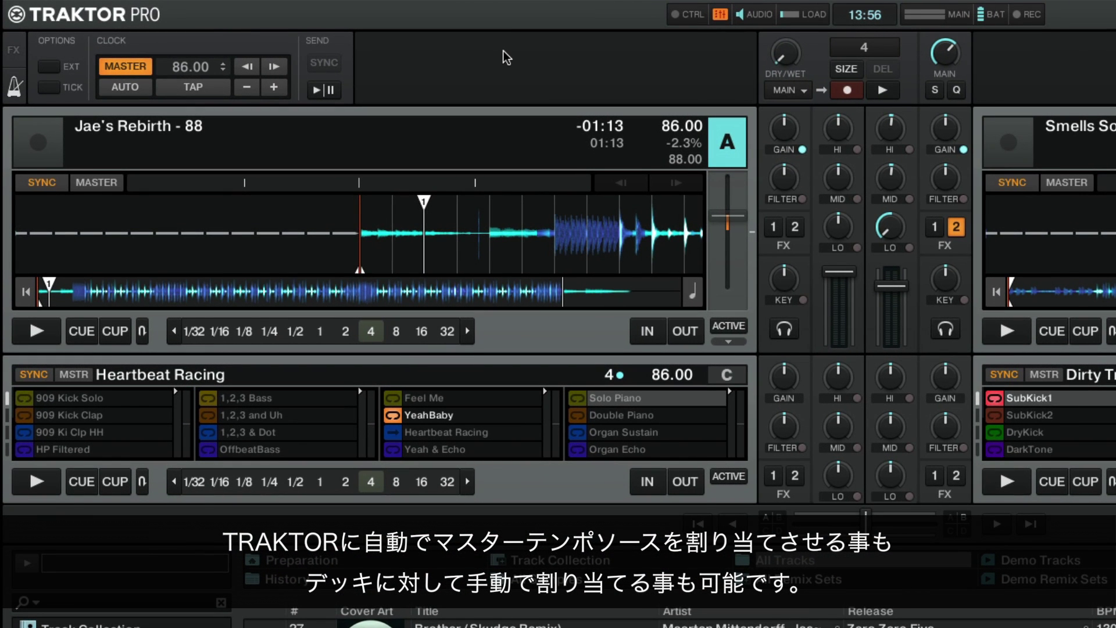
Step: Start Jae's Rebirth on deck A, set deck A as MASTER, and pull its tempo to about 84 BPM
key("F5")
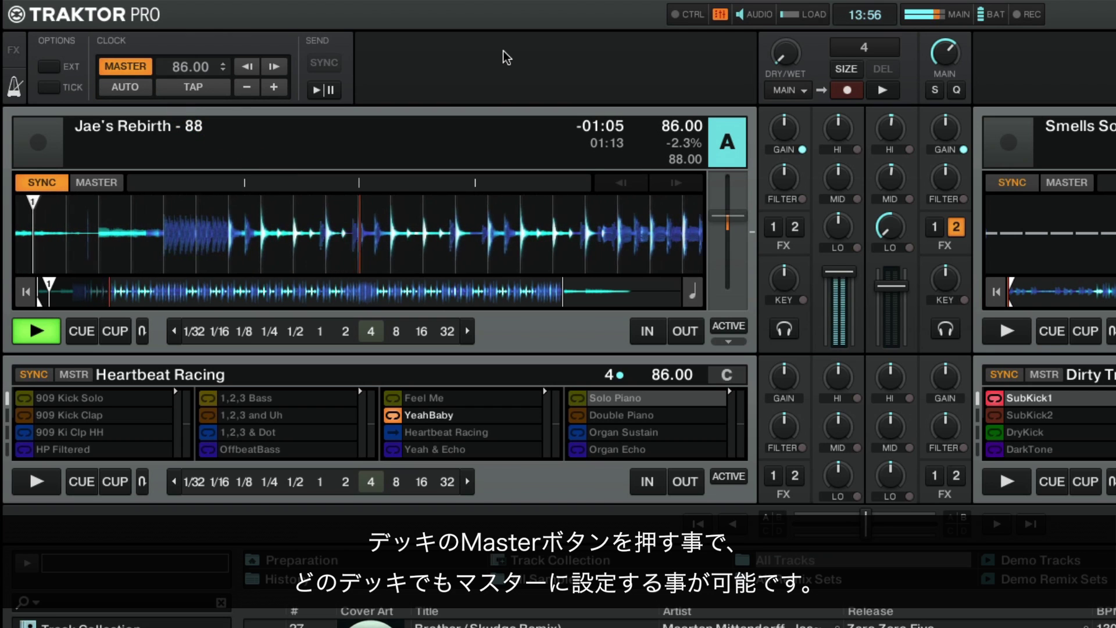
left_click(94, 182)
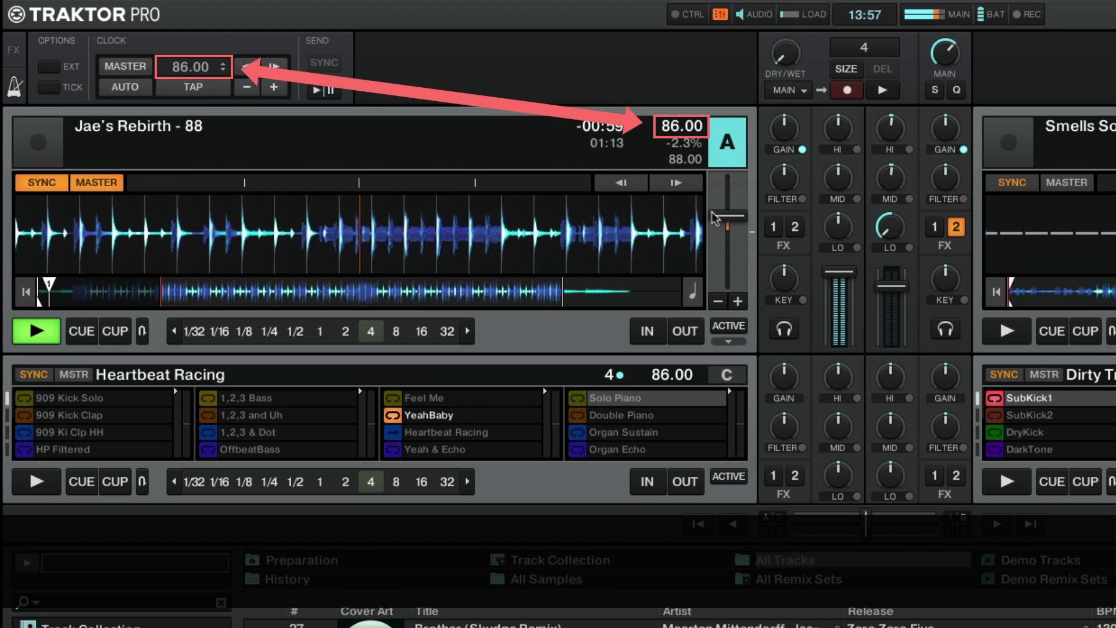
left_click_drag(715, 218, 727, 198)
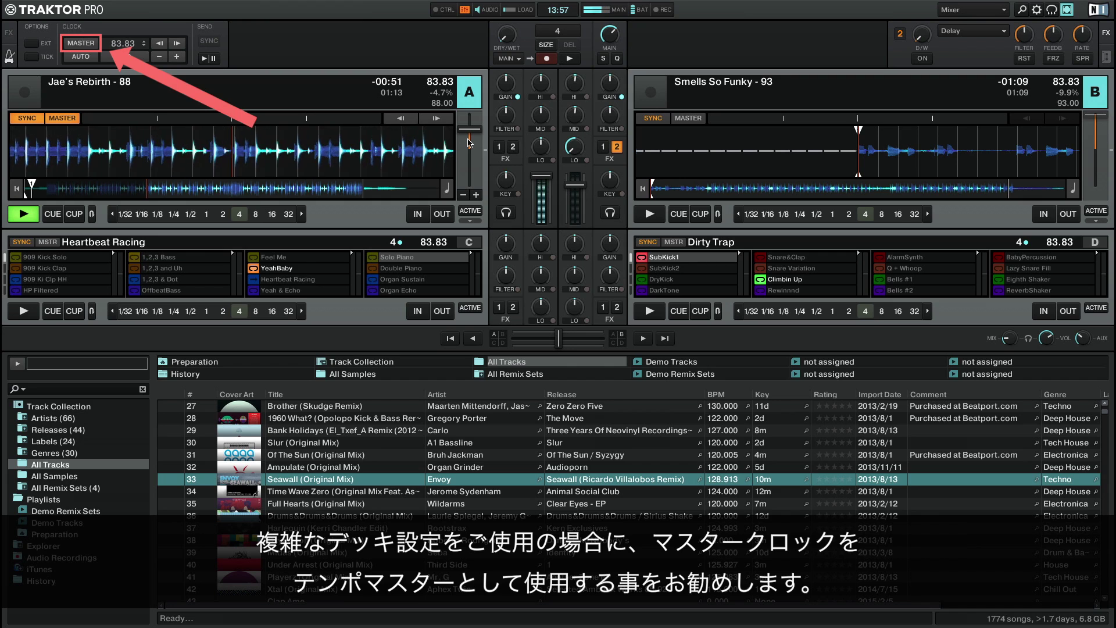
Step: Make the master clock the tempo master, start decks B, C and D, and raise tempo to 90.73 BPM
left_click(82, 44)
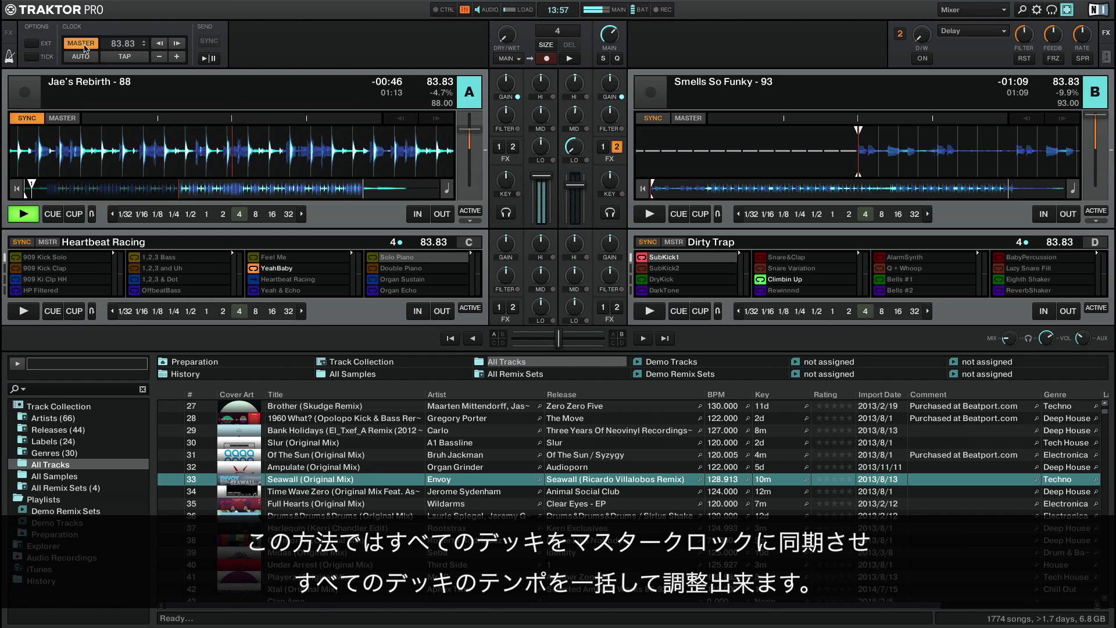
key("space")
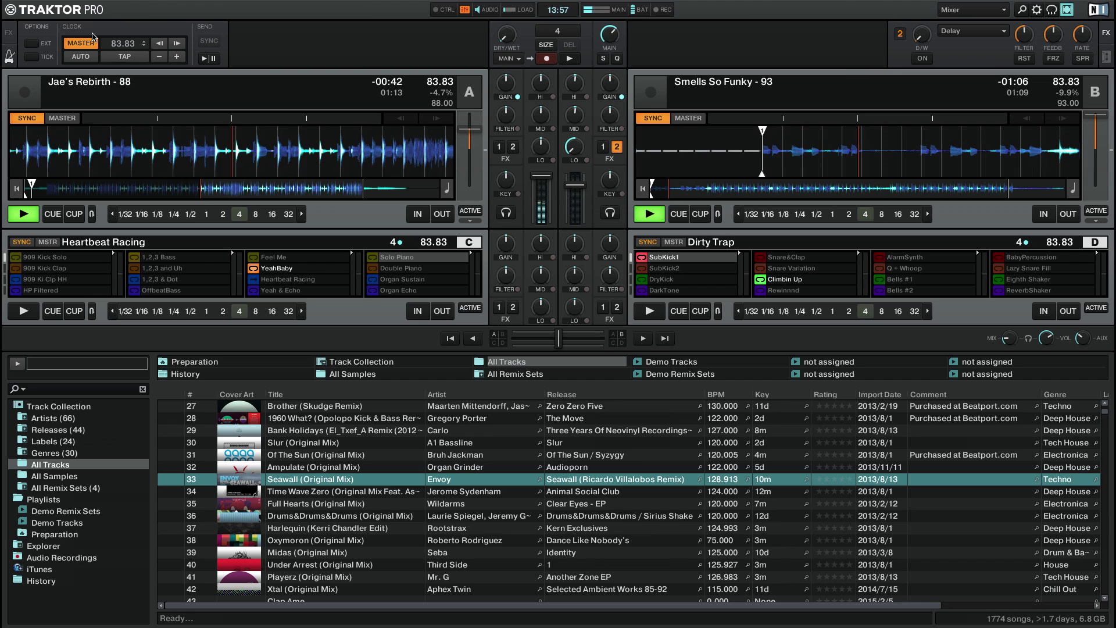
key("space")
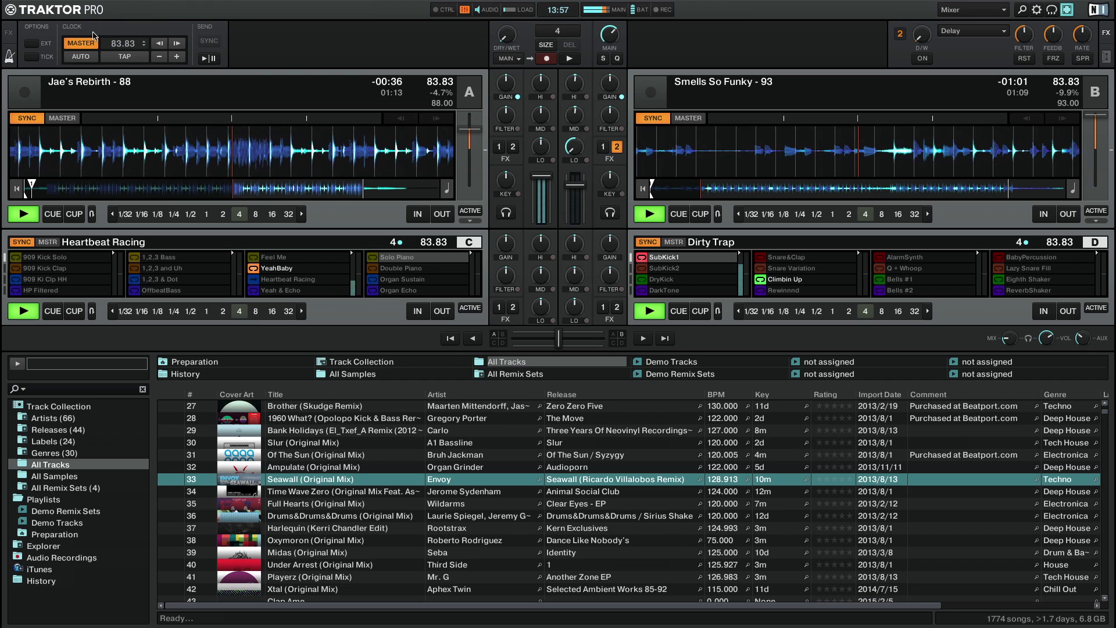
left_click_drag(123, 44, 127, 5)
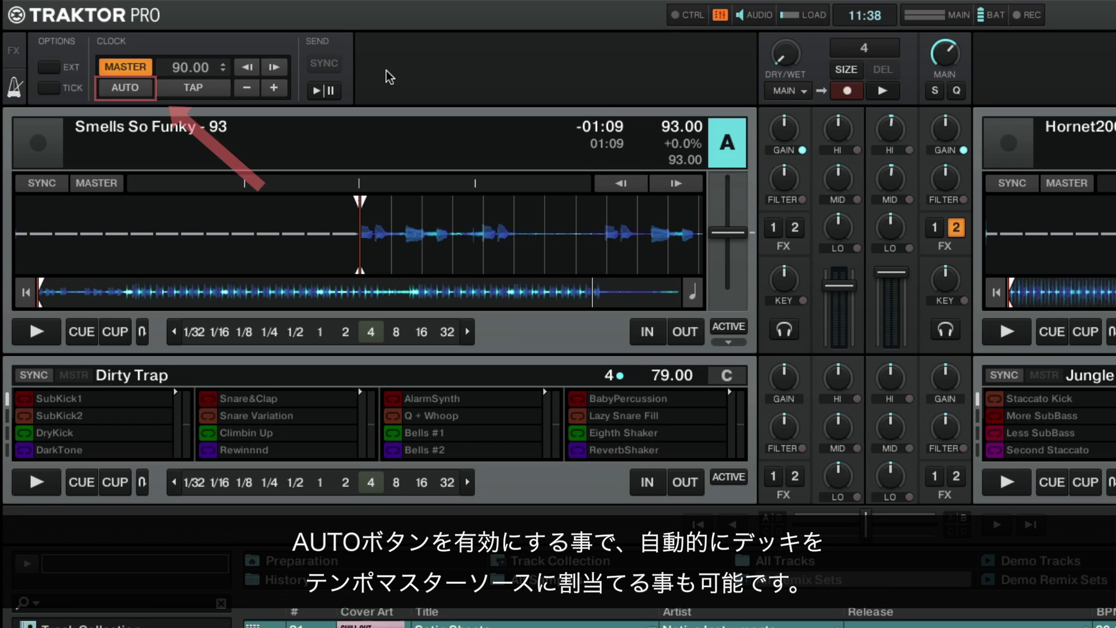
Step: With AUTO master, play Hornet2000, sync Smells So Funky to 87.66 BPM, and make deck A master
left_click(139, 91)
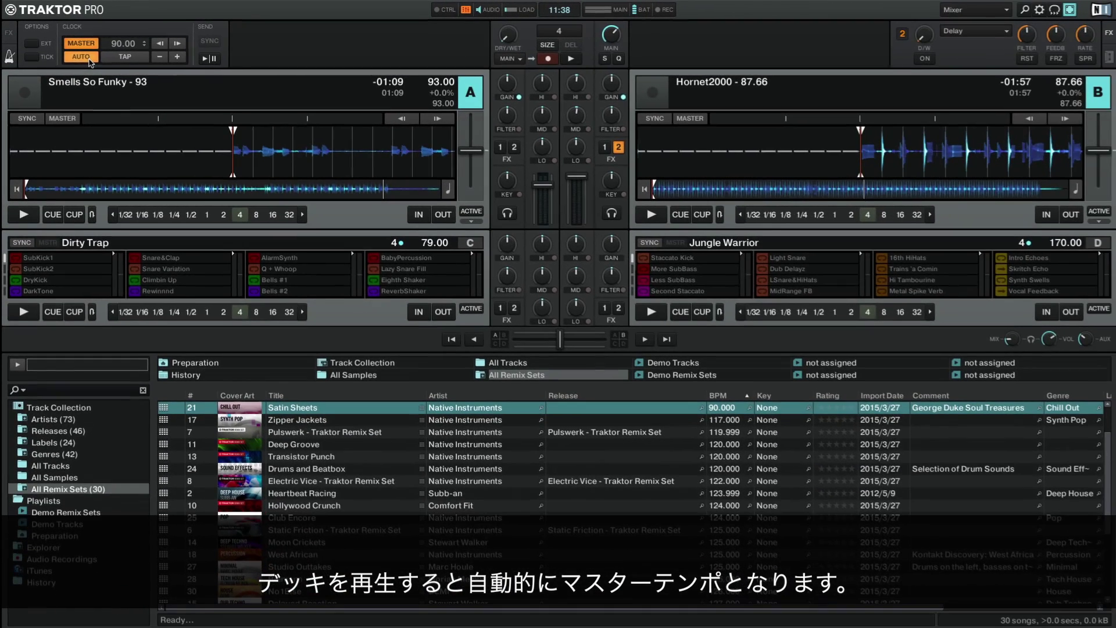
left_click(647, 214)
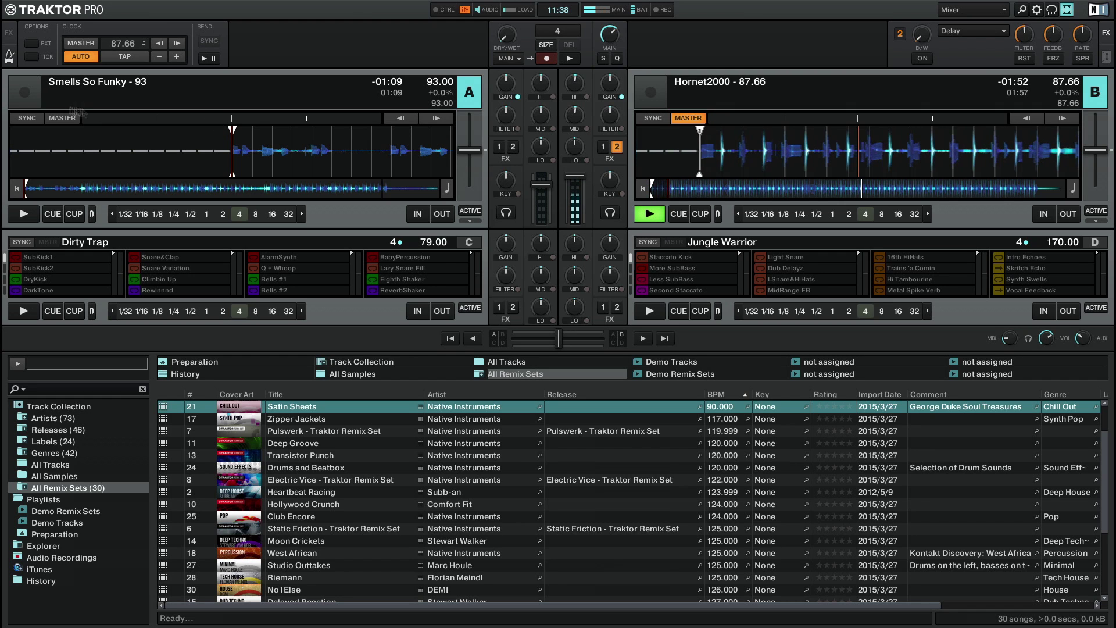
left_click(29, 118)
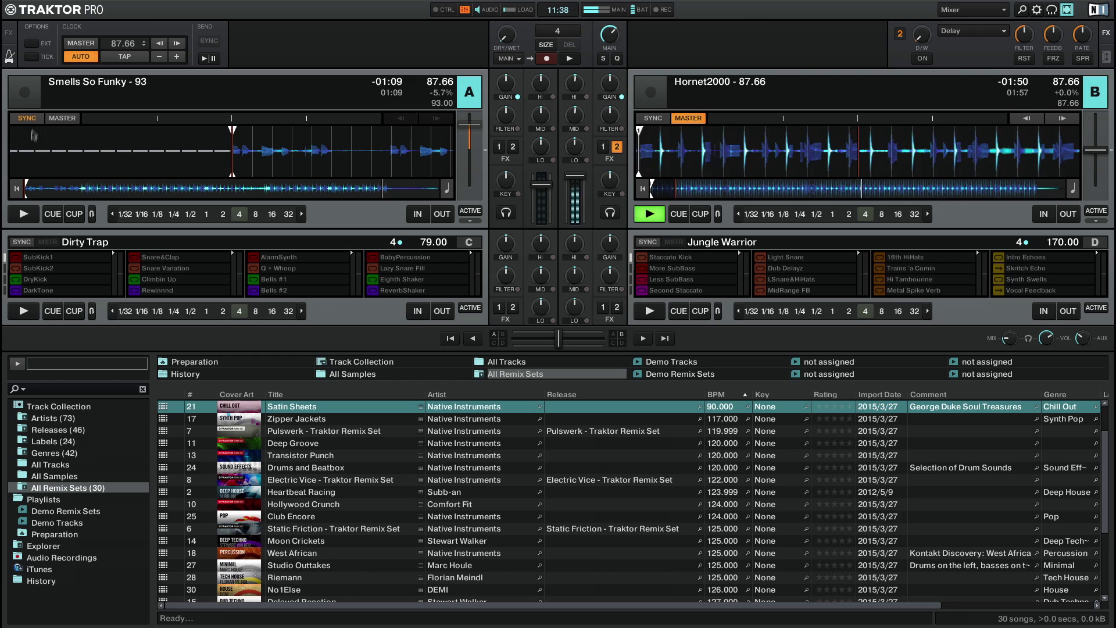
left_click(23, 213)
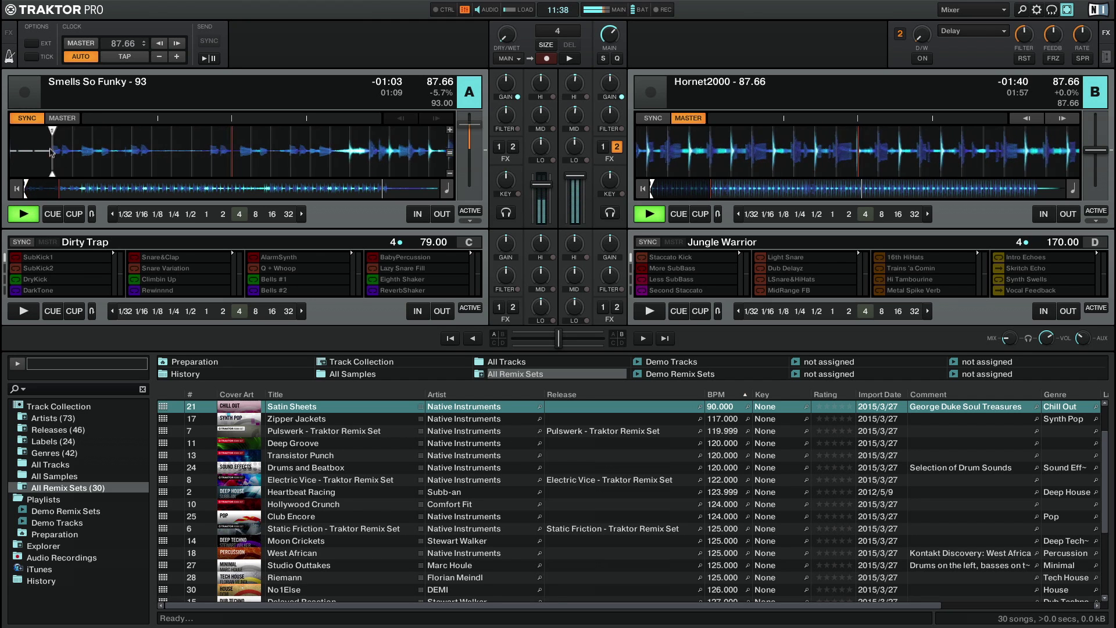
left_click(62, 118)
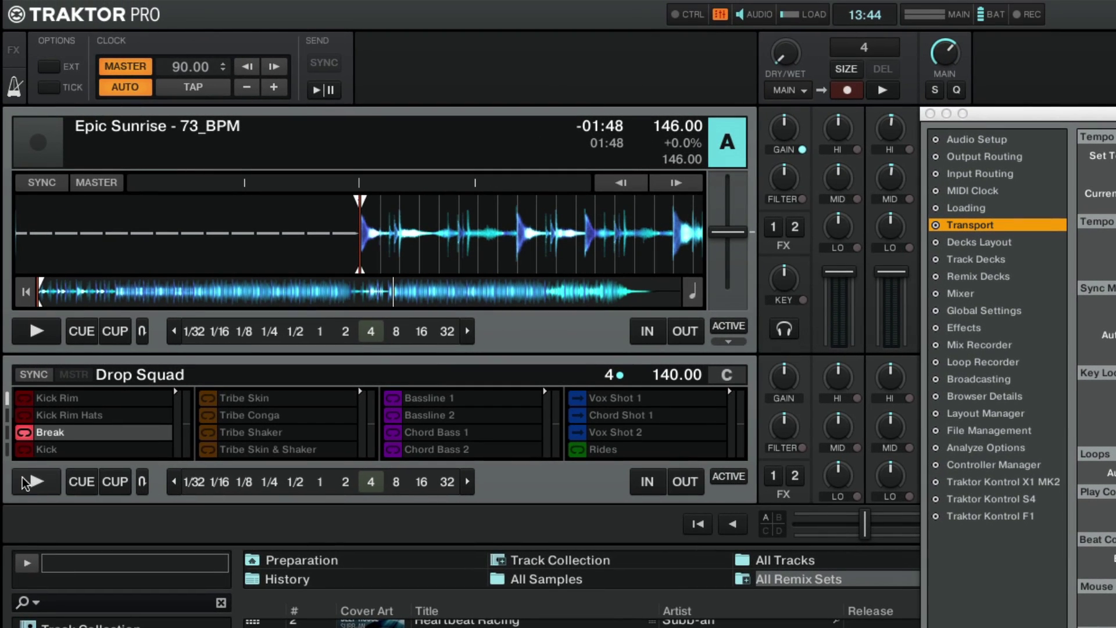
Step: Play Drop Squad and Epic Sunrise, sync Drop Squad to 146 BPM, then stop decks A and C
left_click(25, 482)
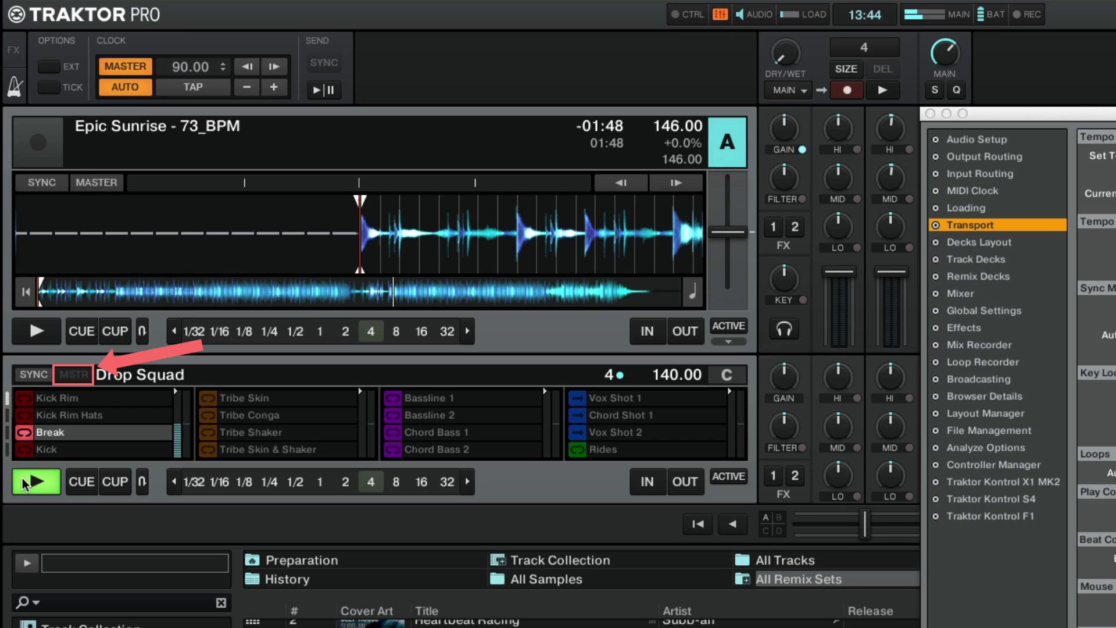
left_click(36, 330)
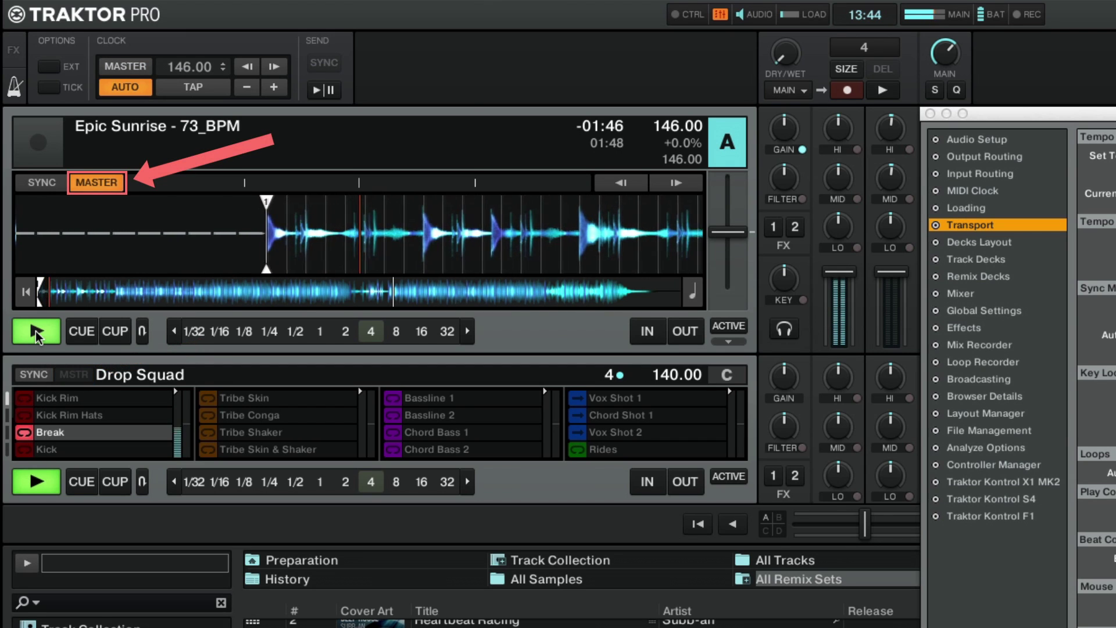
left_click(36, 376)
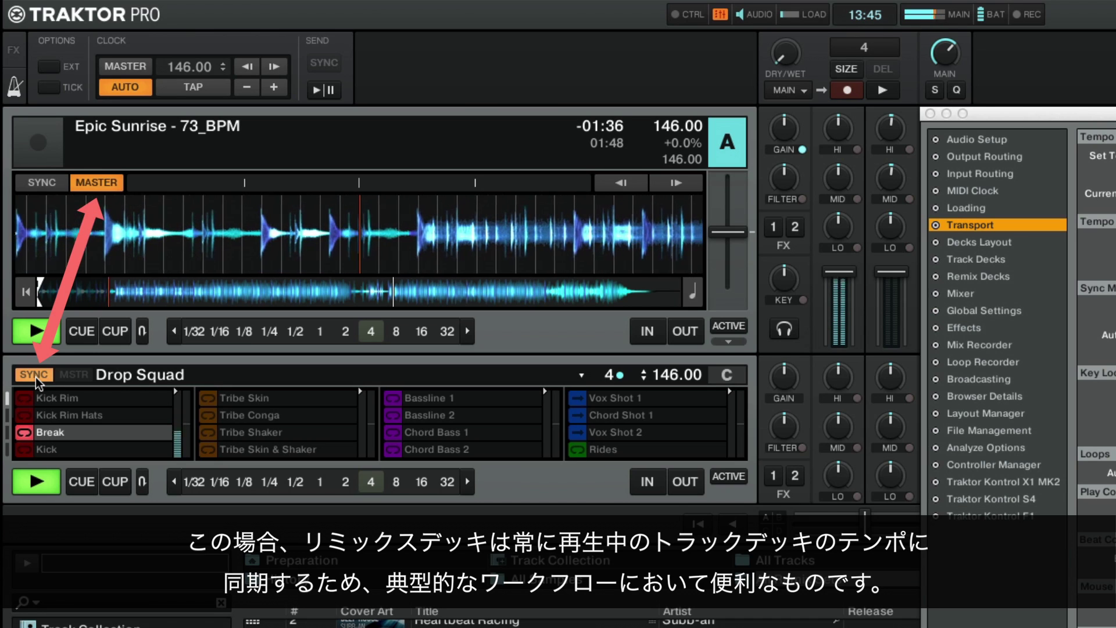
left_click(41, 337)
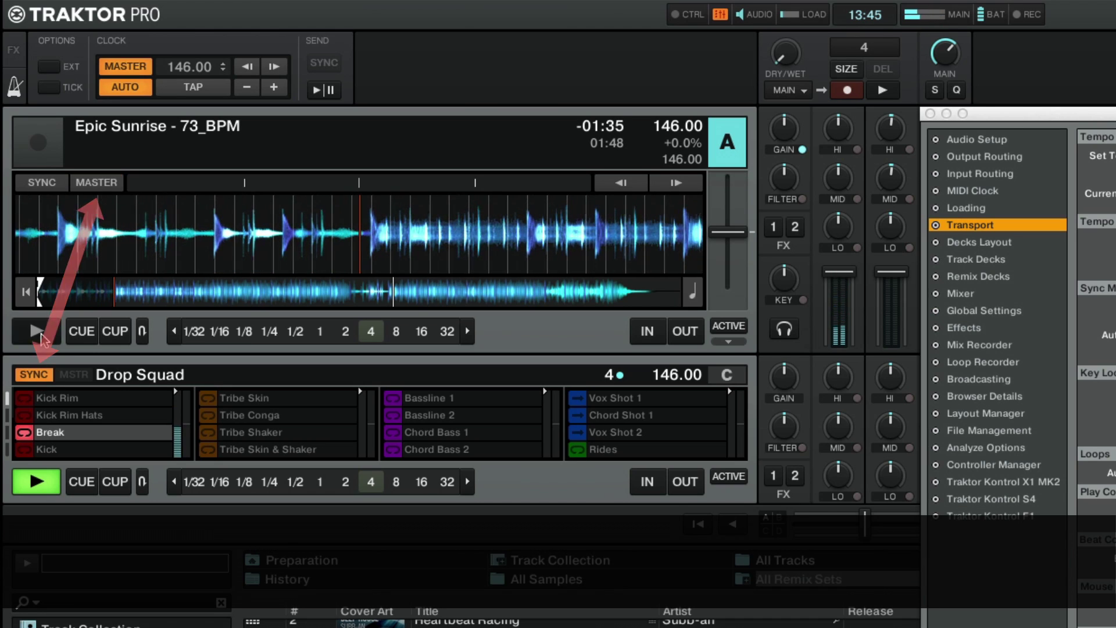
left_click(37, 480)
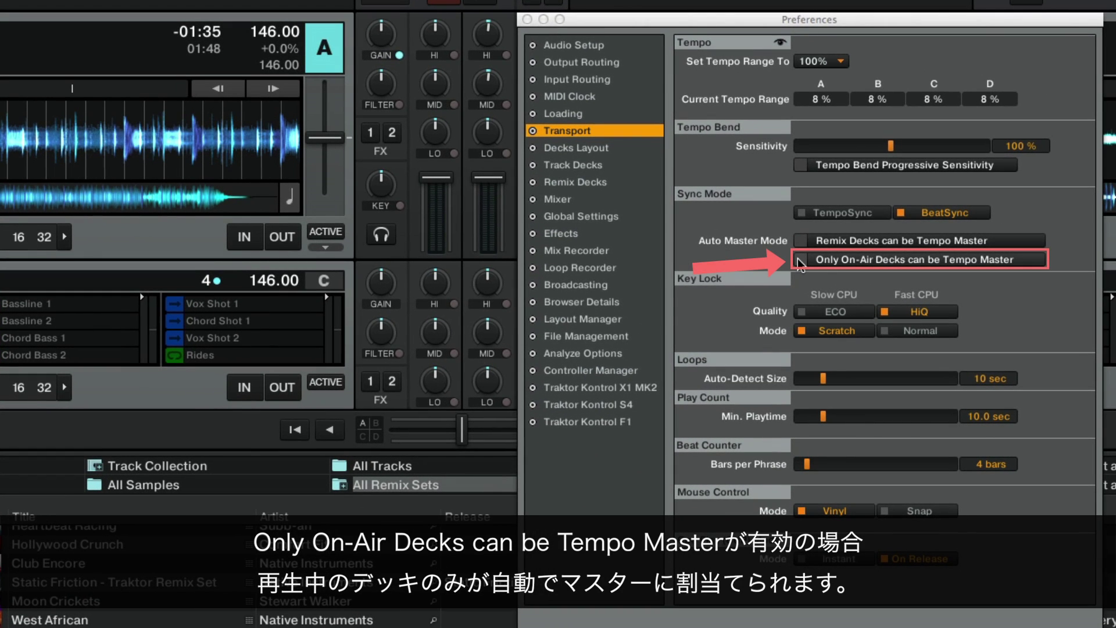
Step: Enable 'Only On-Air Decks can be Tempo Master' and start Time2Go playing on deck B
left_click(800, 259)
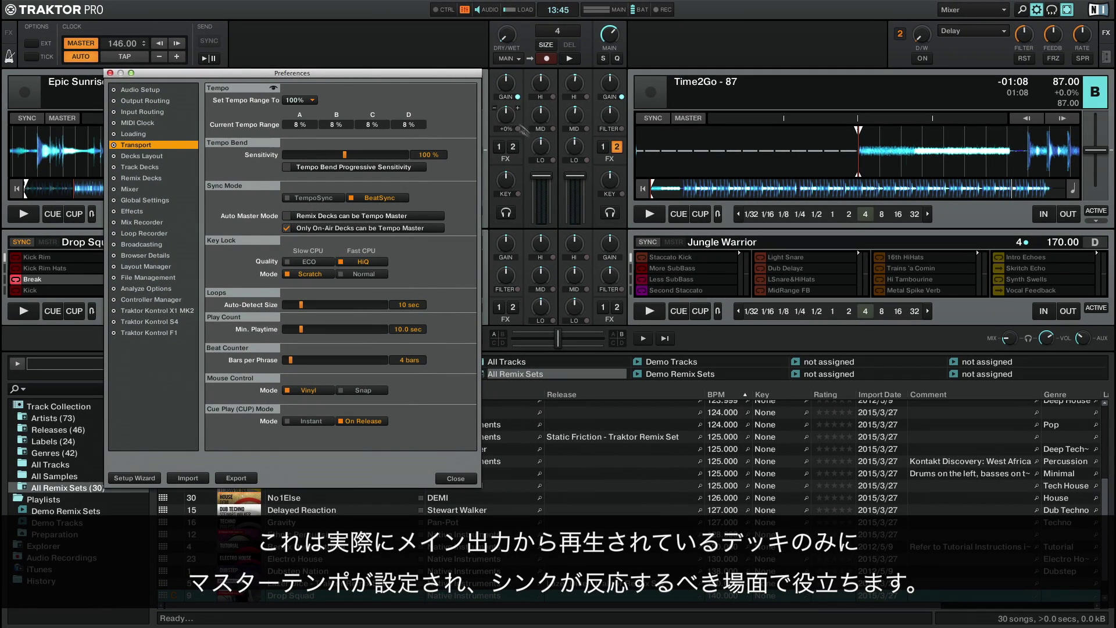
left_click(649, 215)
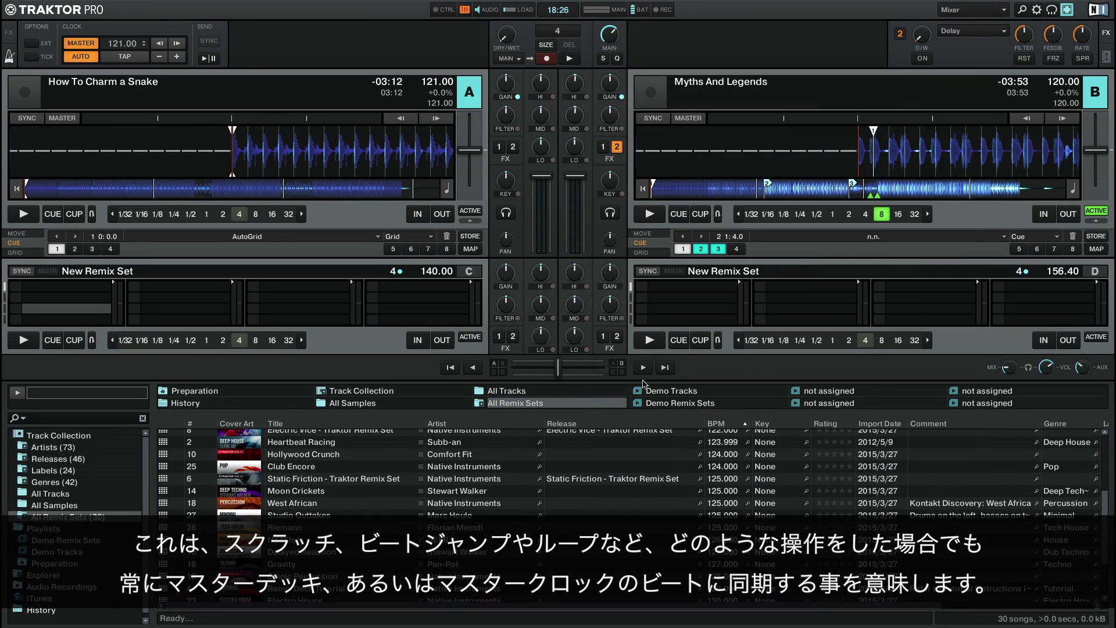
Step: Play decks A and B, sync Myths And Legends to 121 BPM, and jump to hotcues 2 and 3
left_click(23, 214)
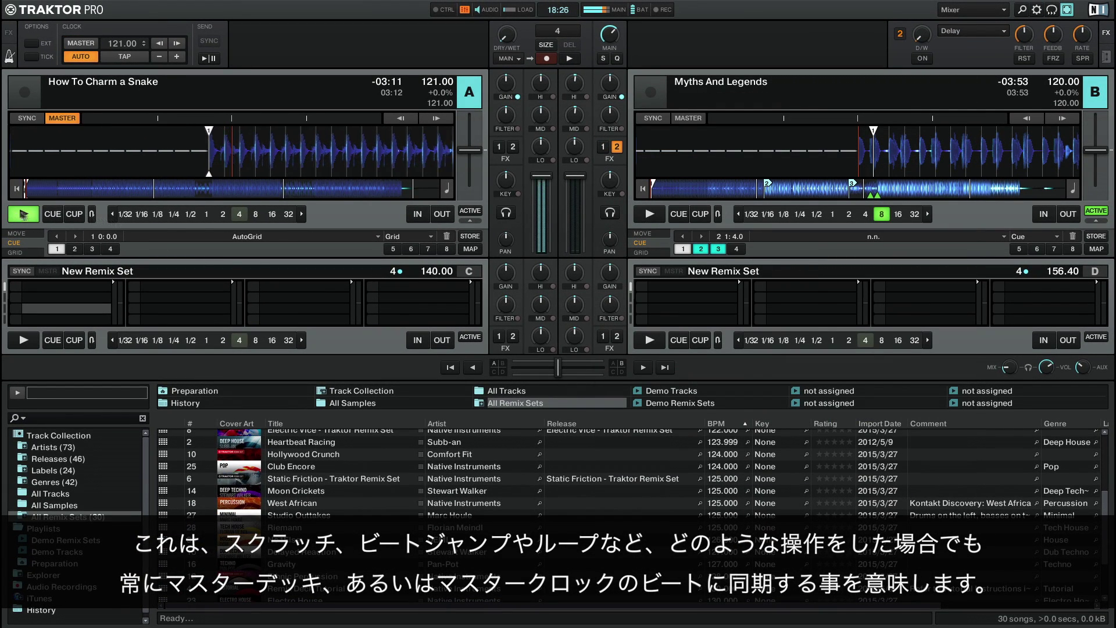
left_click(649, 214)
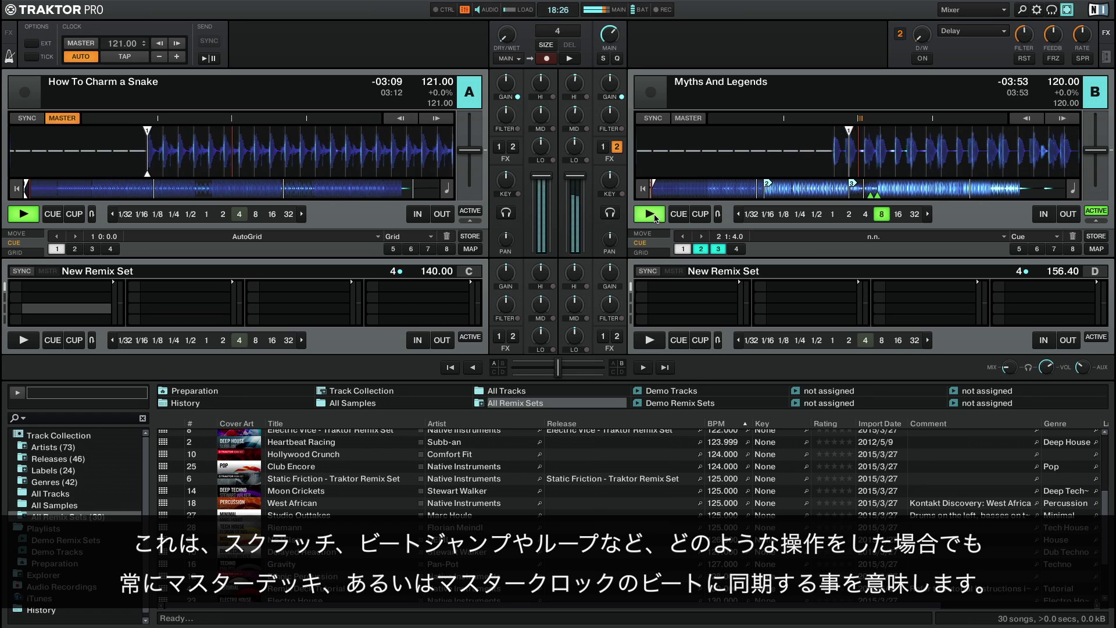
left_click(653, 118)
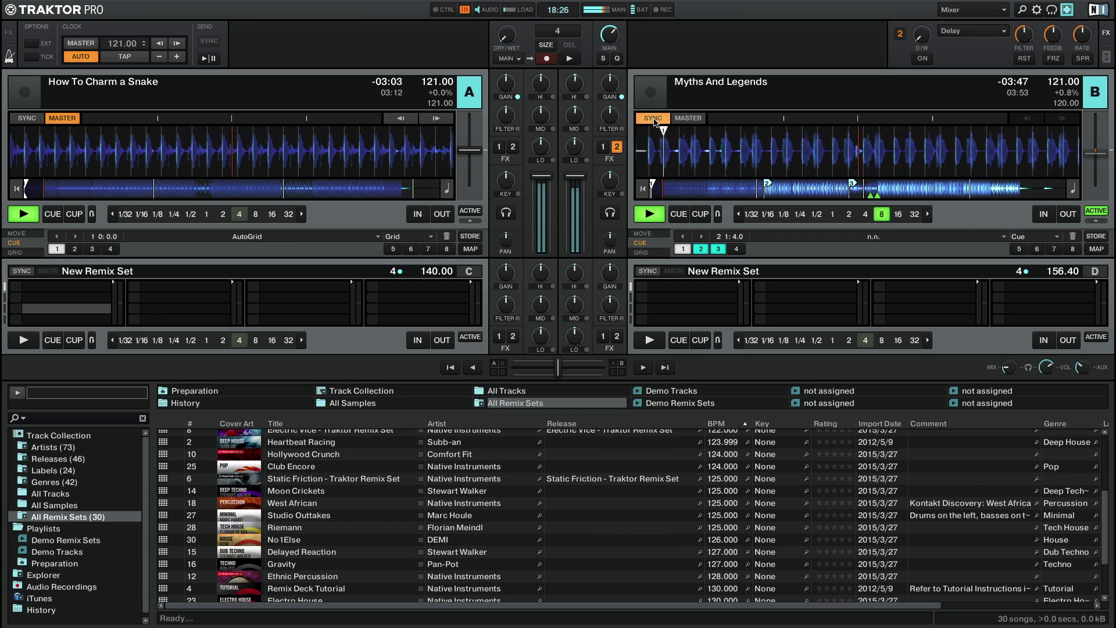
left_click(768, 184)
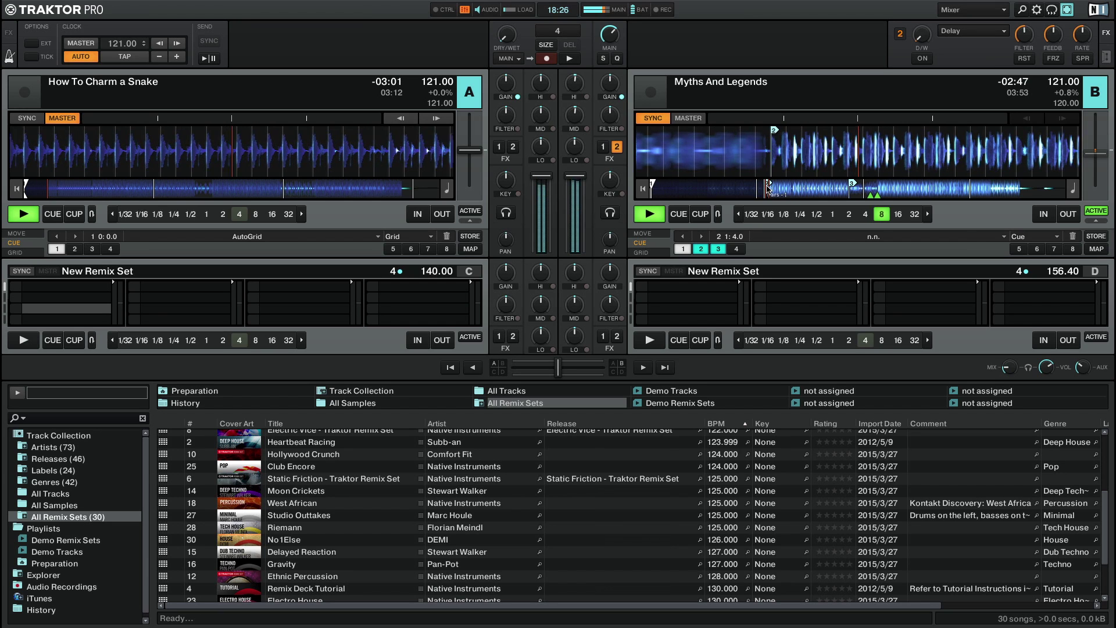
left_click(849, 187)
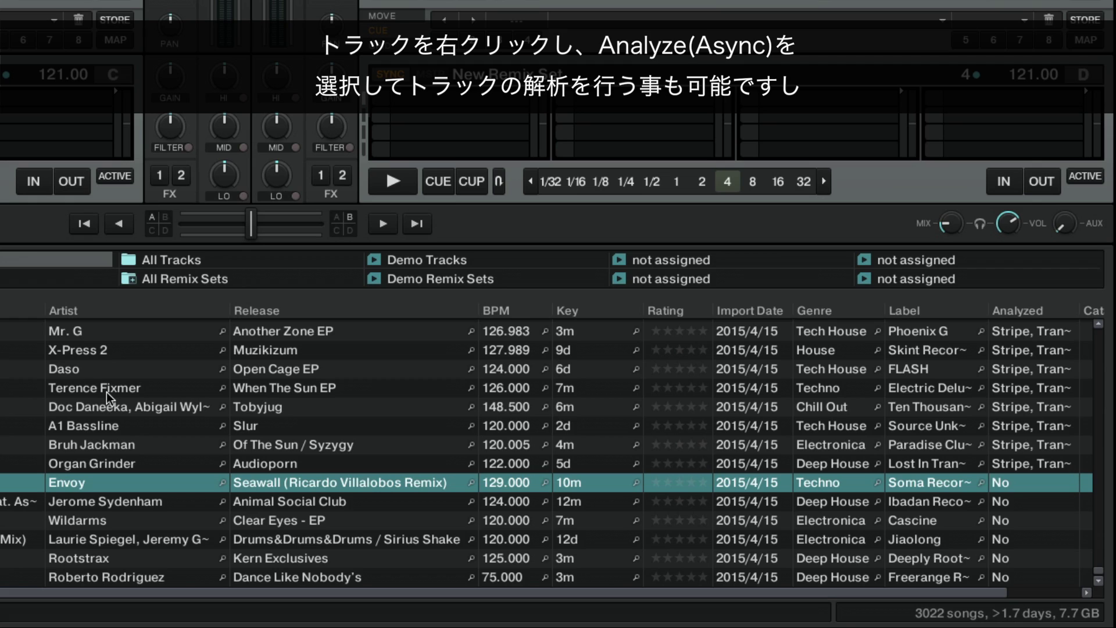
Step: Run Analyze (Async) on Envoy's Seawall from its context menu and confirm with OK
right_click(332, 480)
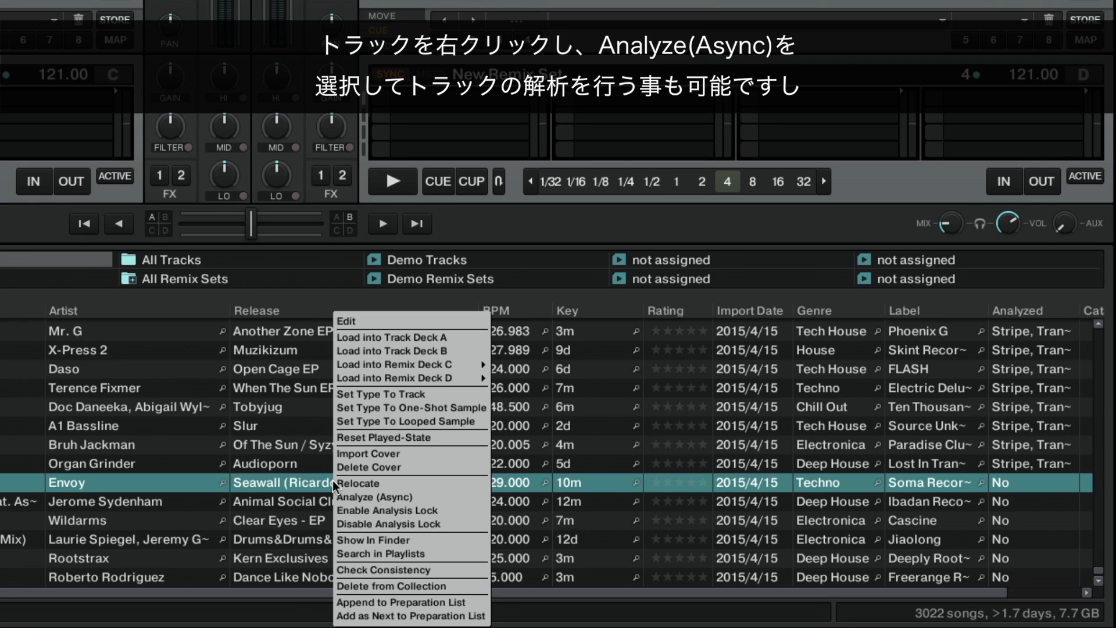
left_click(362, 497)
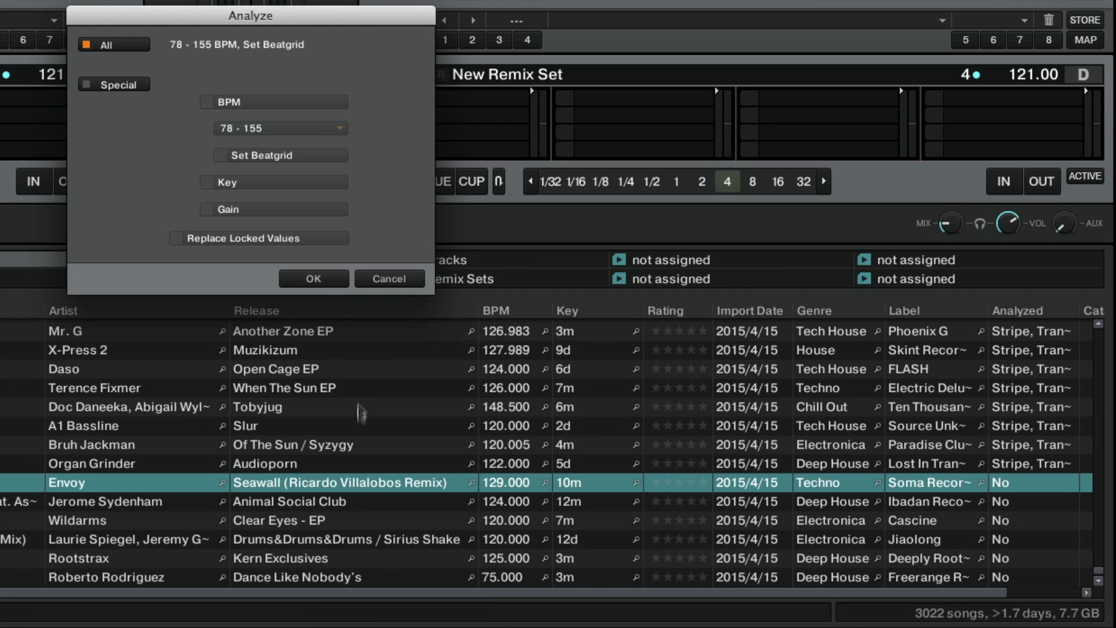
left_click(320, 283)
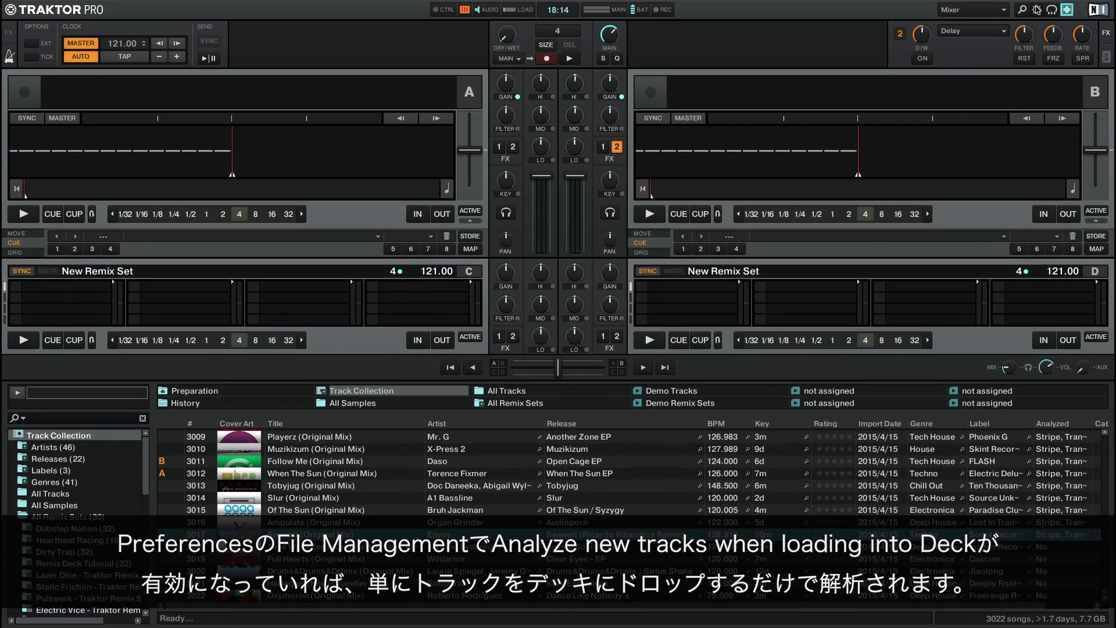
Step: Check File Management preferences, then load Time Wave Zero onto deck A for automatic analysis
left_click(1036, 9)
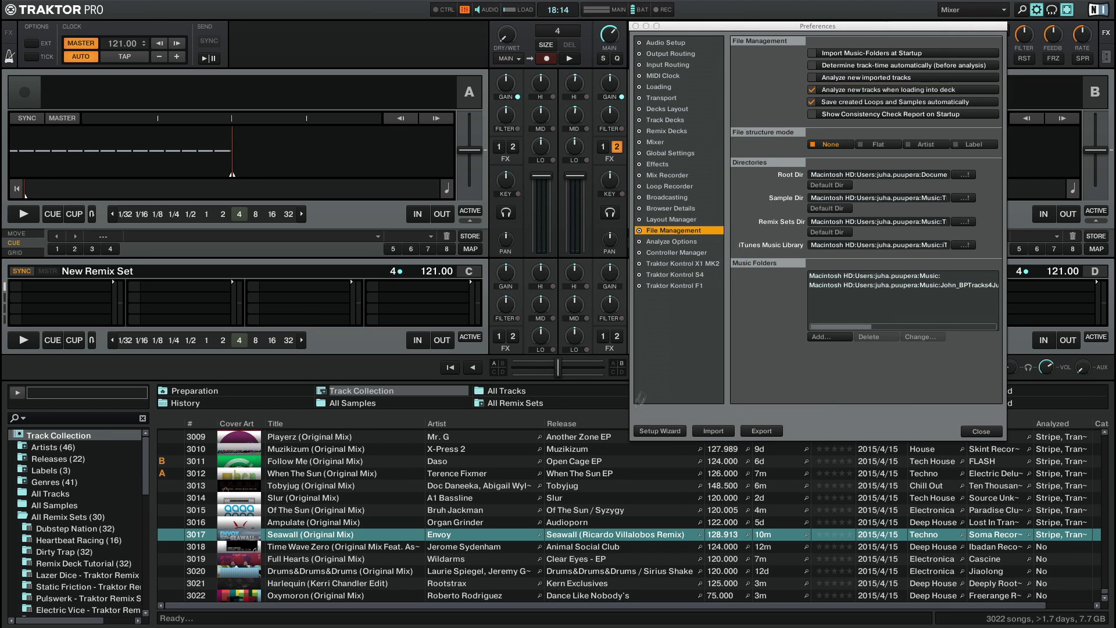
left_click_drag(577, 551, 363, 171)
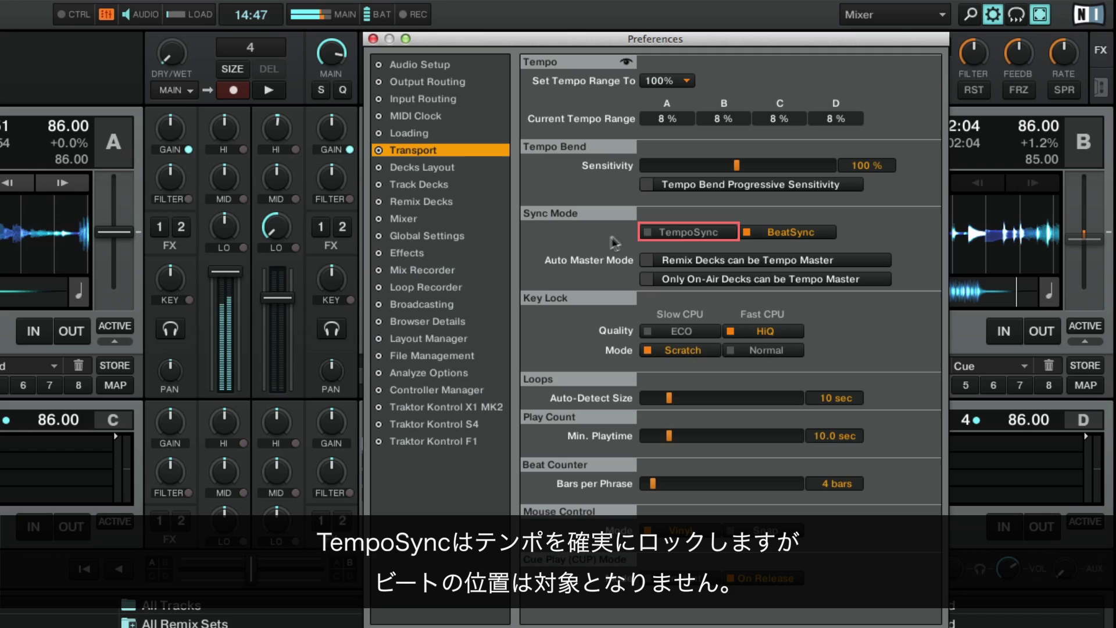
Step: Set Transport sync mode to TempoSync, then jump deck B to hotcue 2 to show the offset
left_click(676, 238)
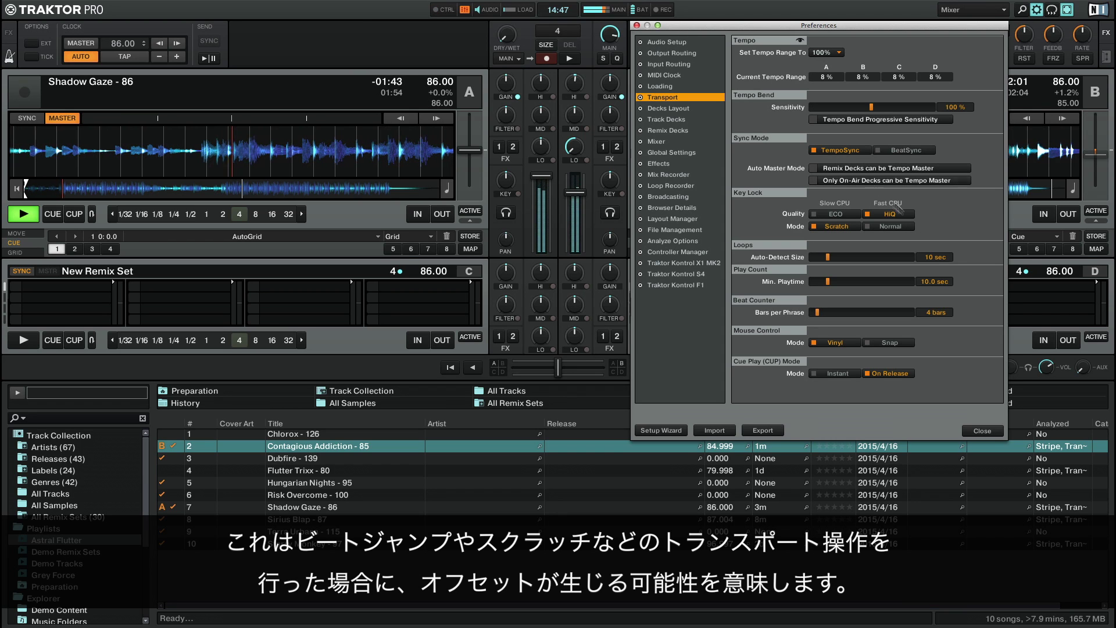
left_click(978, 431)
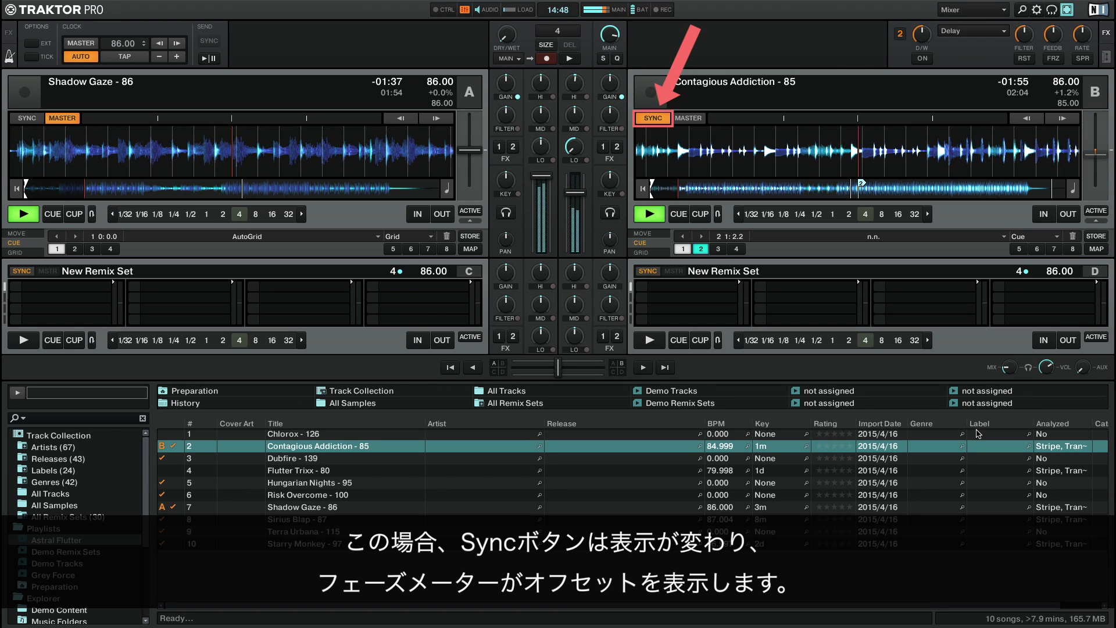
left_click(702, 249)
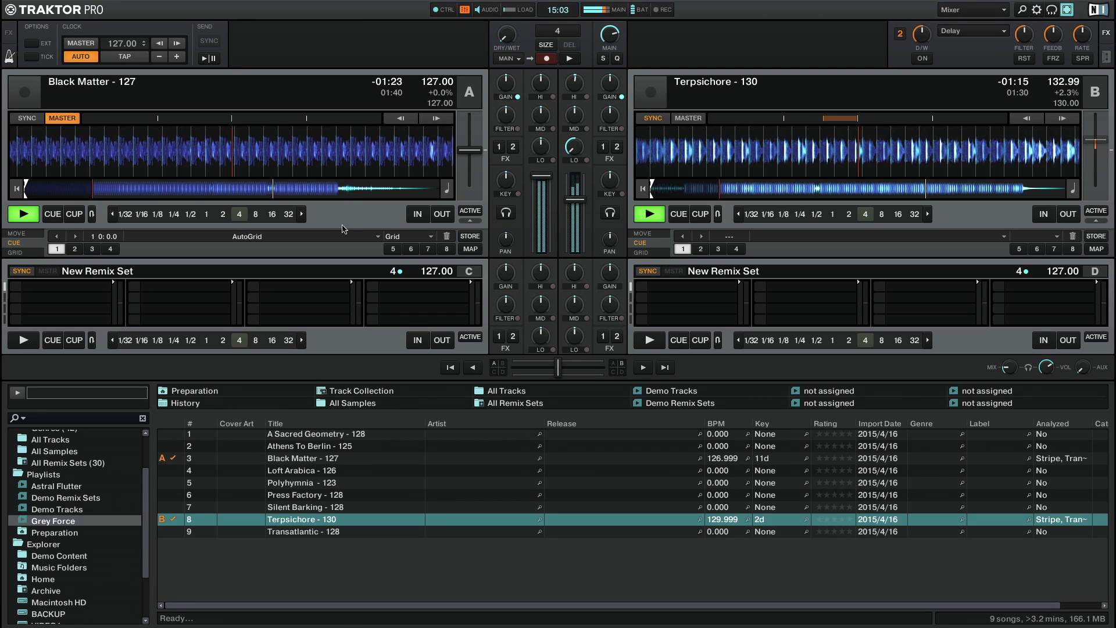
Step: Lock deck B's tempo to deck A at 127.00 BPM with the sync shortcut
key("s")
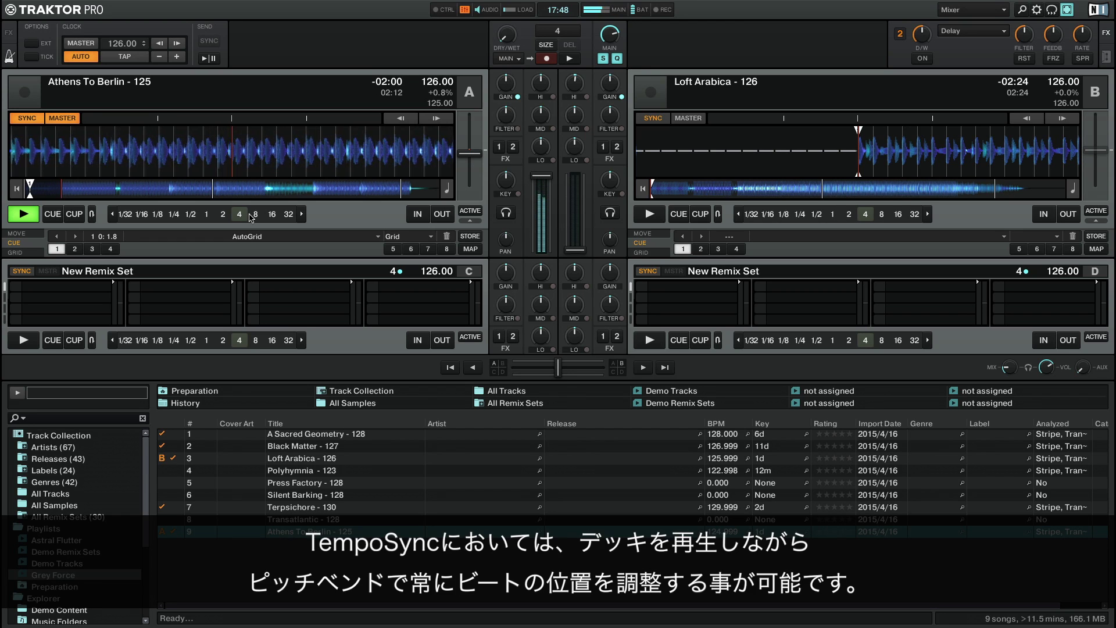
Step: Start Loft Arabica playing on deck B at 126 BPM with the play shortcut
key("space")
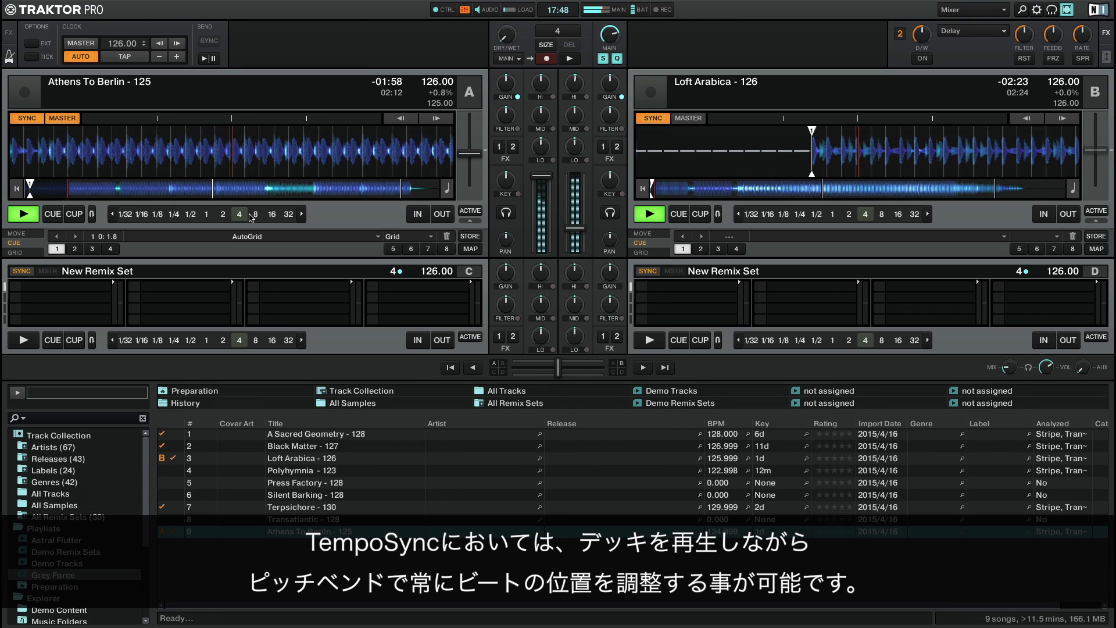